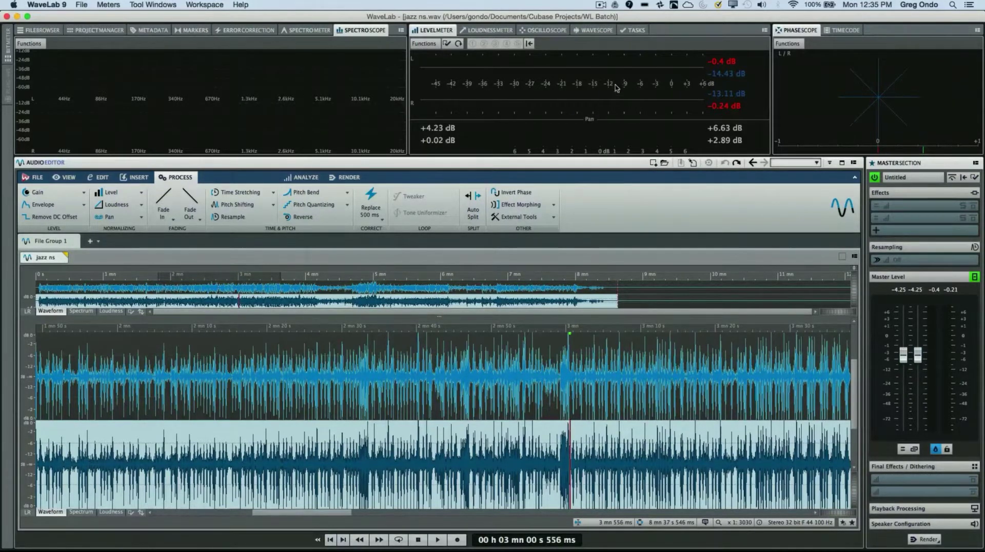
Step: Preview each pane's meter tabs (Timecode, Loudness Meter, Oscilloscope, Wavescope, Spectrometer), restoring the original meters
left_click(854, 31)
left_click(803, 33)
left_click(497, 31)
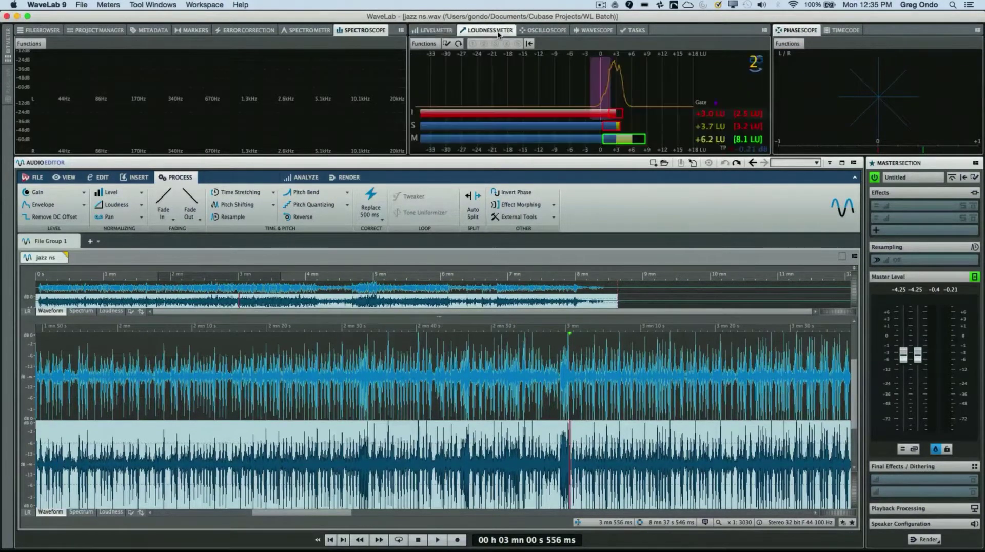
left_click(546, 31)
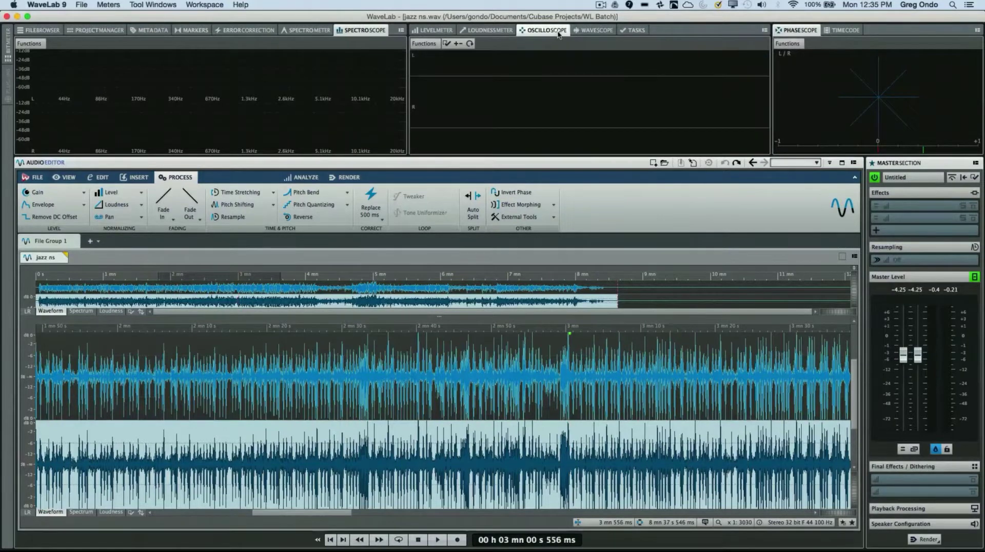
left_click(594, 32)
left_click(434, 30)
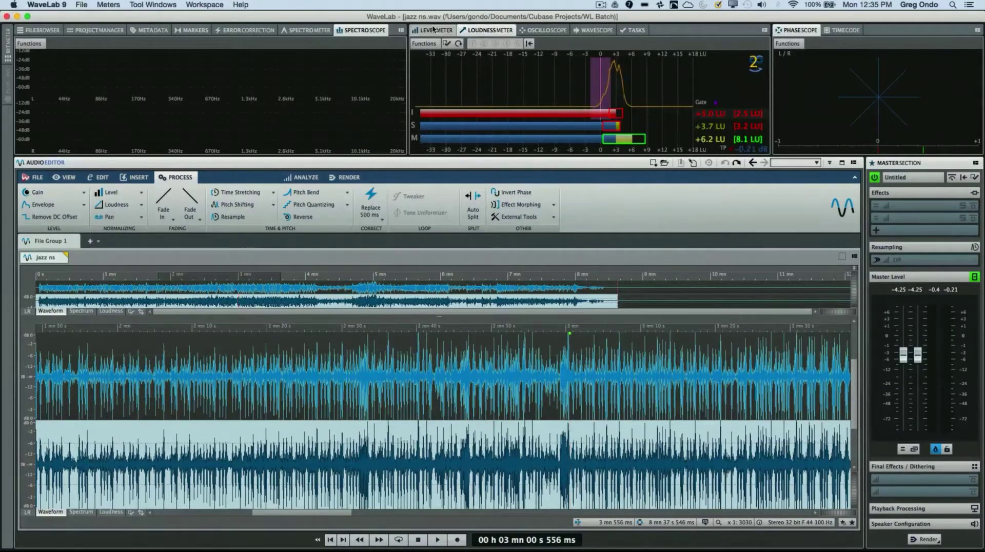
left_click(306, 30)
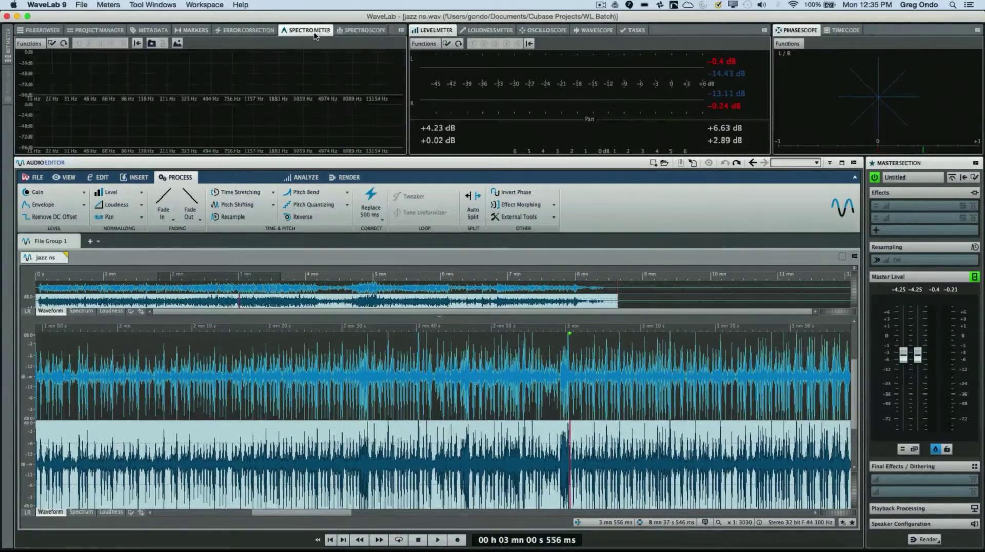
left_click(353, 30)
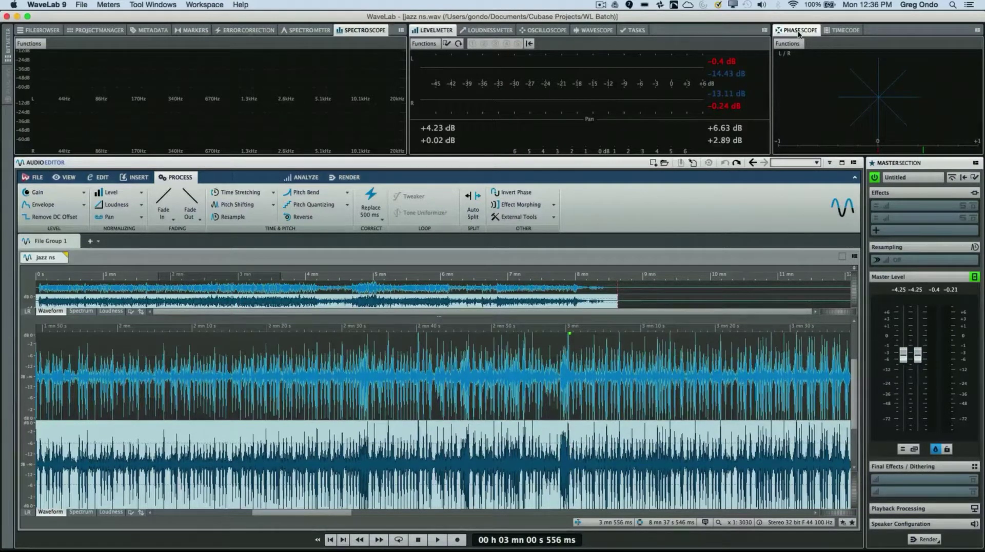
Step: Dock the Phasescope along the bottom of the window, then float it free again
left_click_drag(844, 29, 500, 538)
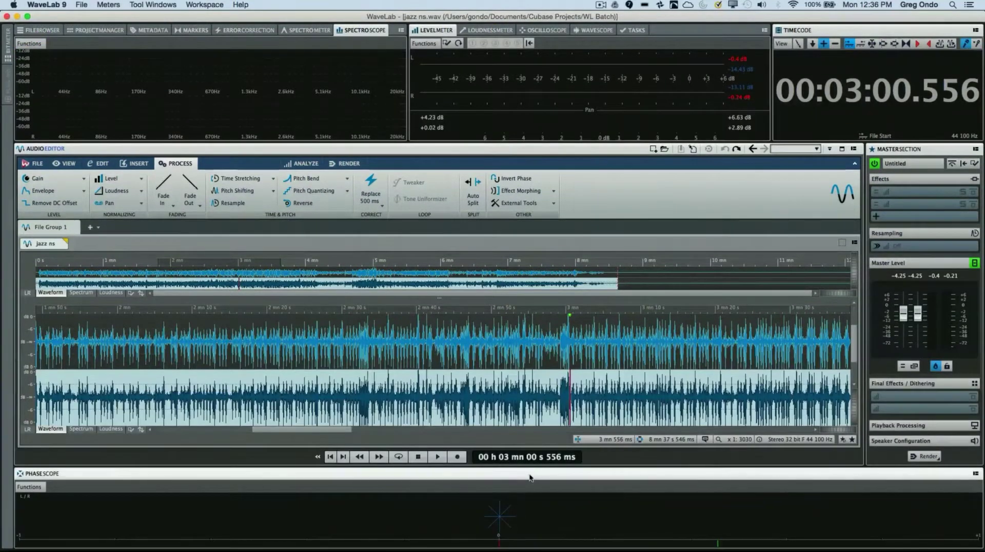
left_click_drag(497, 472, 877, 73)
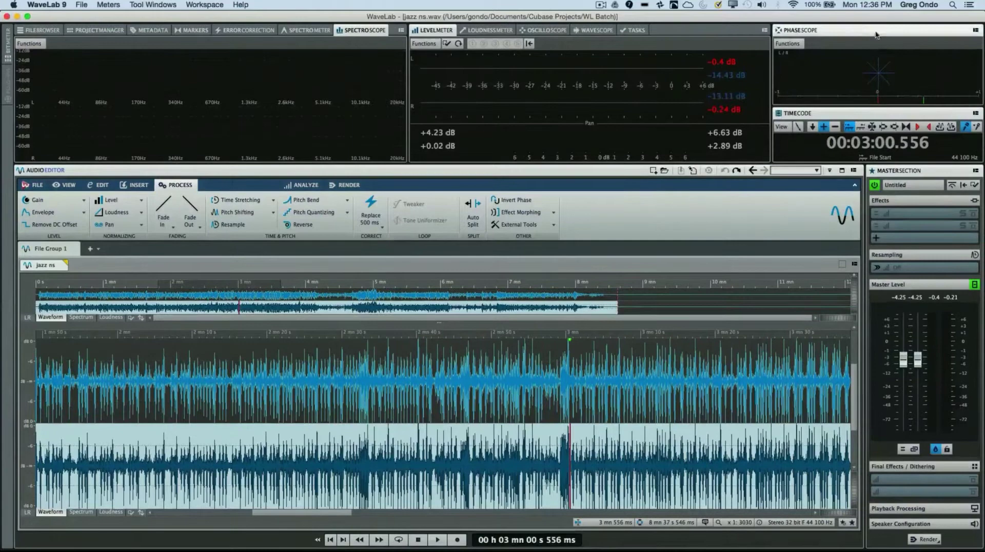
Step: Dock the Phasescope as a tab beside Timecode, then move it to a right-edge side tab
left_click_drag(876, 31, 823, 29)
left_click(825, 28)
left_click(795, 30)
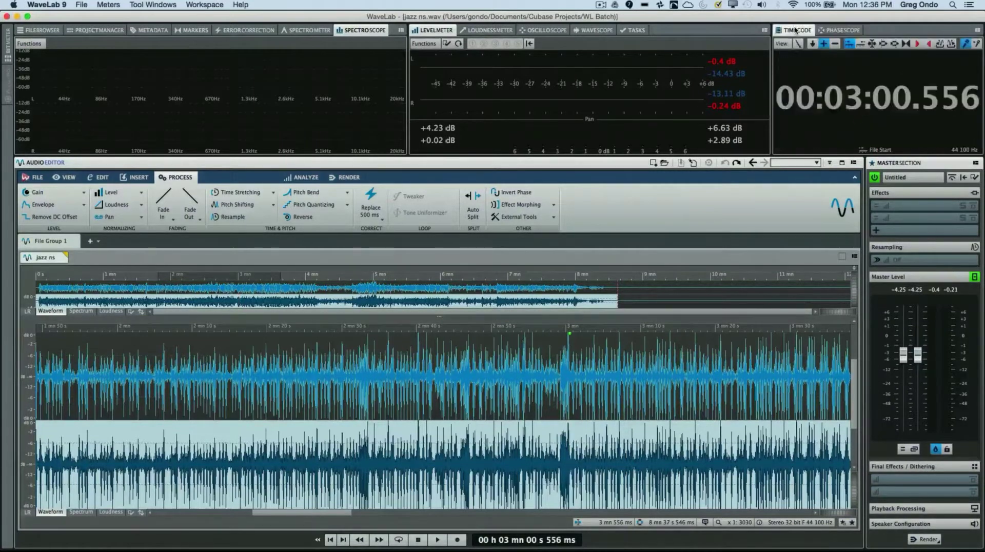
left_click(825, 30)
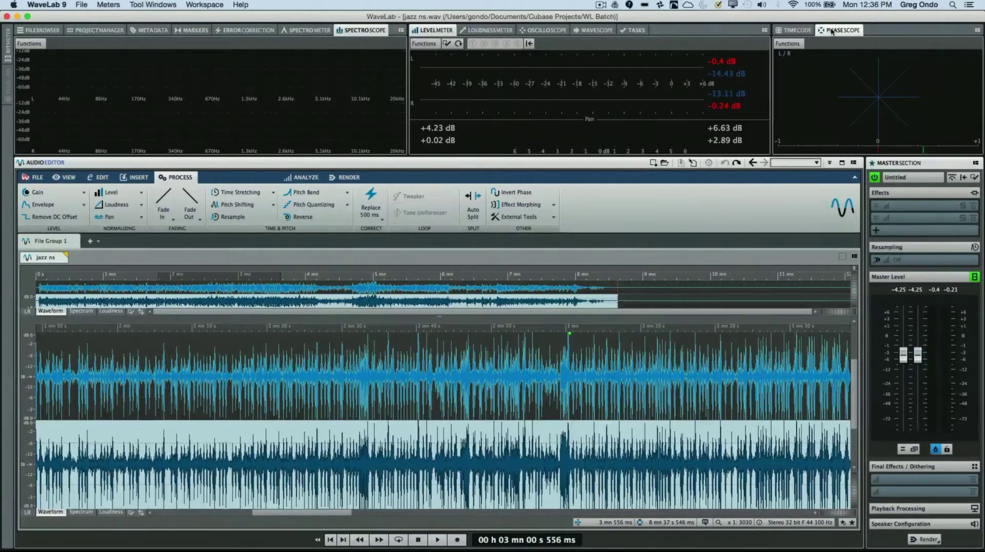
left_click_drag(832, 32, 977, 59)
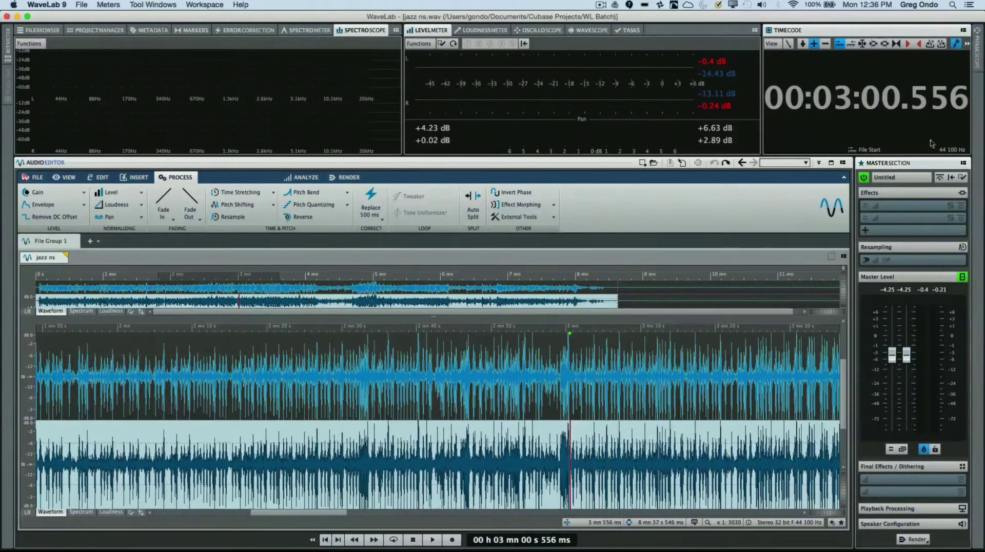
Step: Open the Phasescope side tab, dock it right, then left, then back beside Timecode
left_click(977, 66)
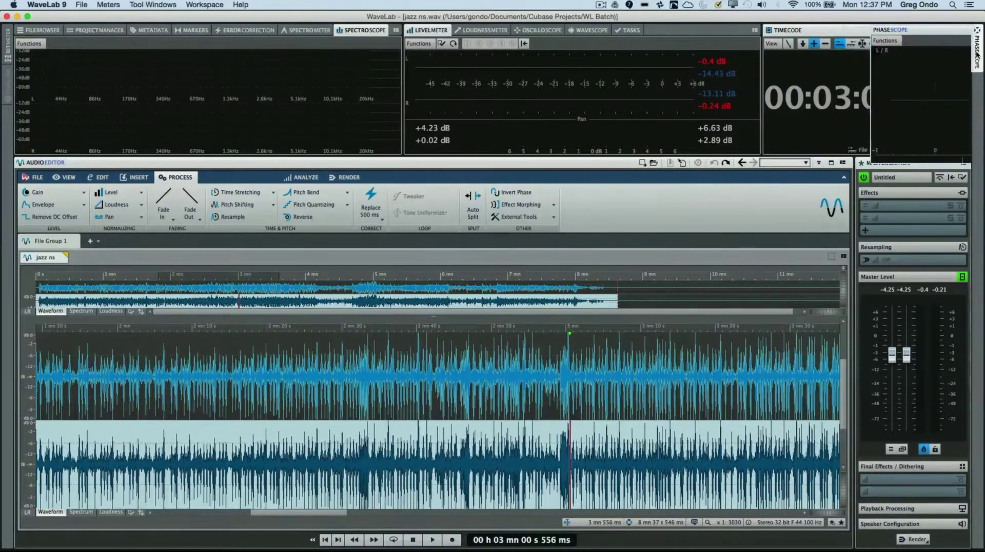
left_click_drag(978, 51, 865, 92)
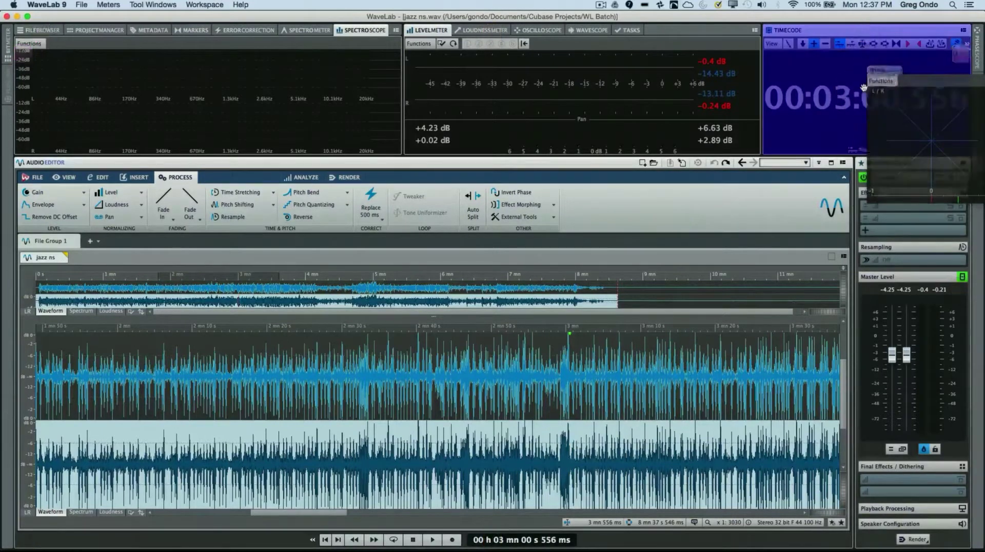
left_click_drag(841, 33, 973, 288)
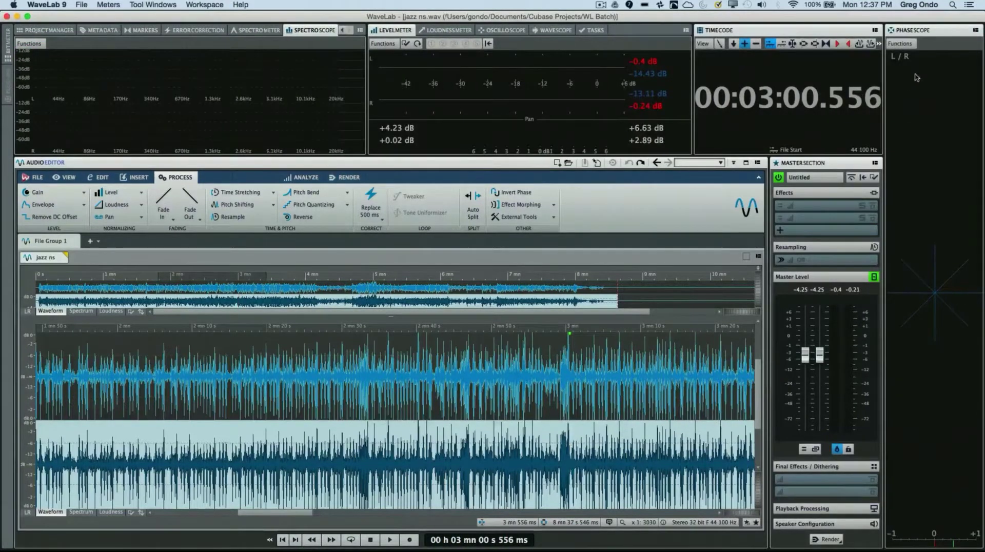
left_click_drag(940, 32, 24, 351)
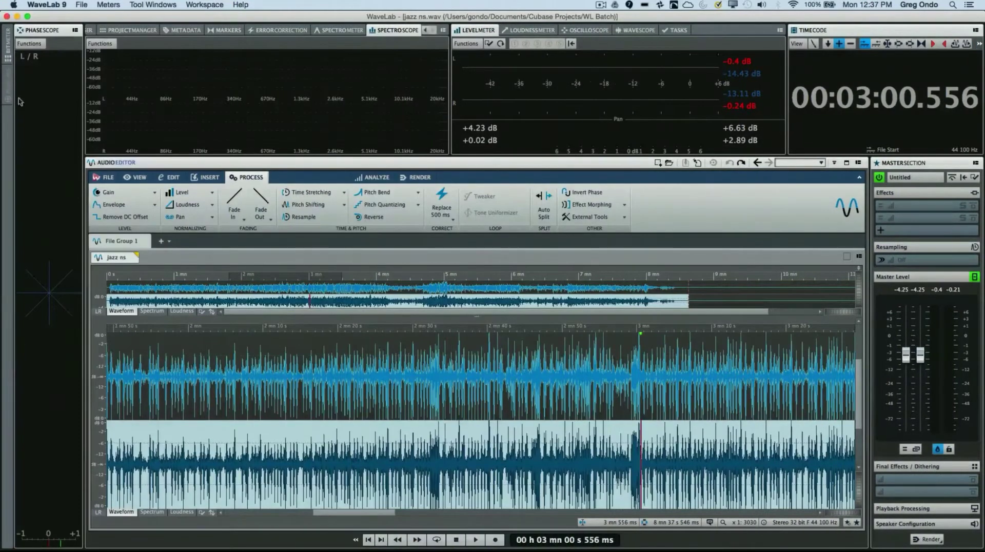
left_click_drag(36, 33, 879, 88)
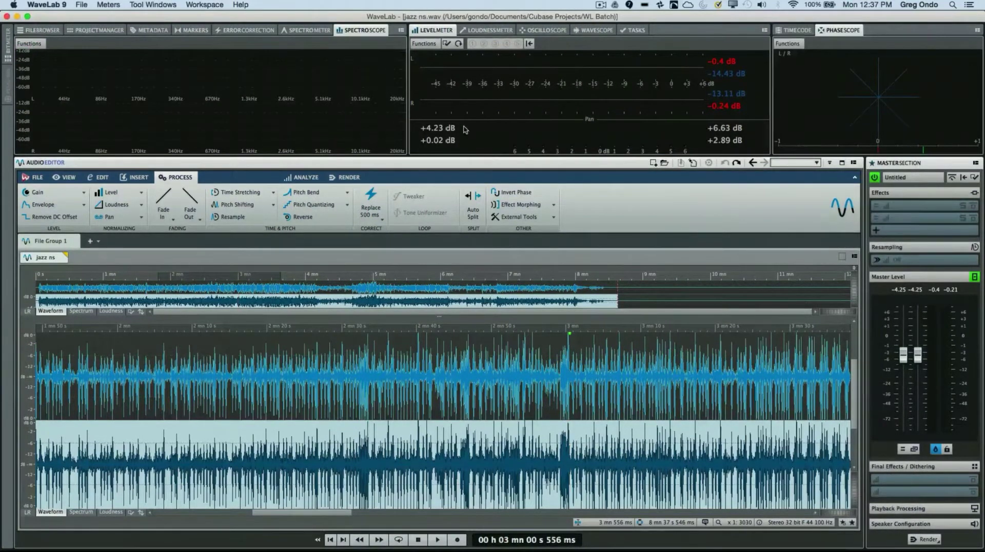
Step: Try the Loudness Meter and Oscilloscope in the centre pane, settling on the Loudness Meter
left_click(487, 30)
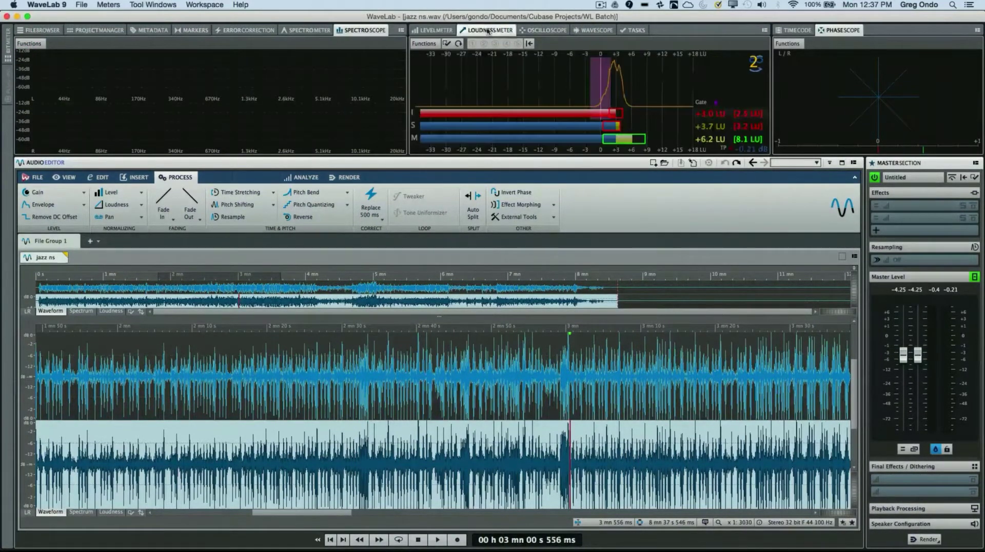
left_click(535, 31)
left_click(487, 31)
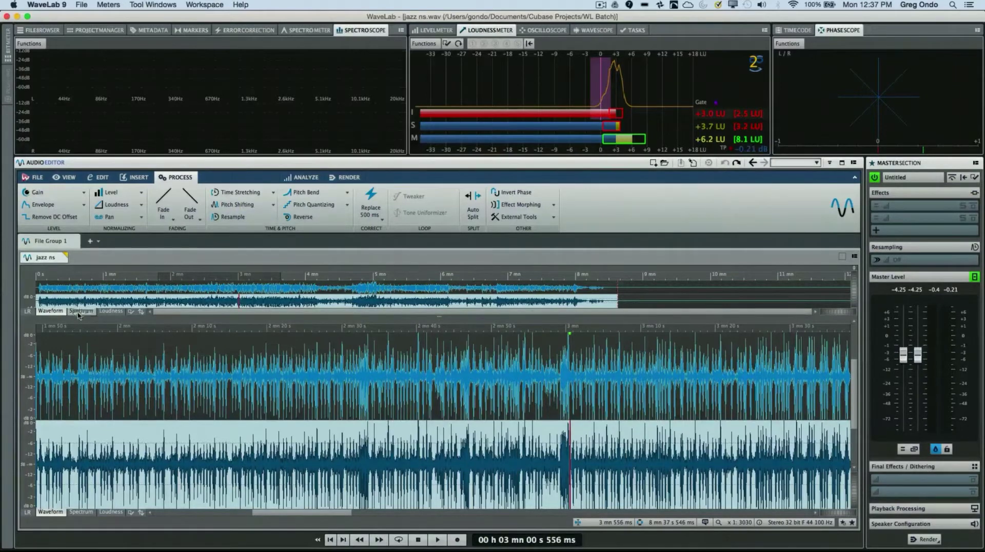
Step: Play jazz ns from about 1:55, switching meters to Loudness Meter, Timecode, Phasescope and Spectrometer
left_click(82, 379)
key("space")
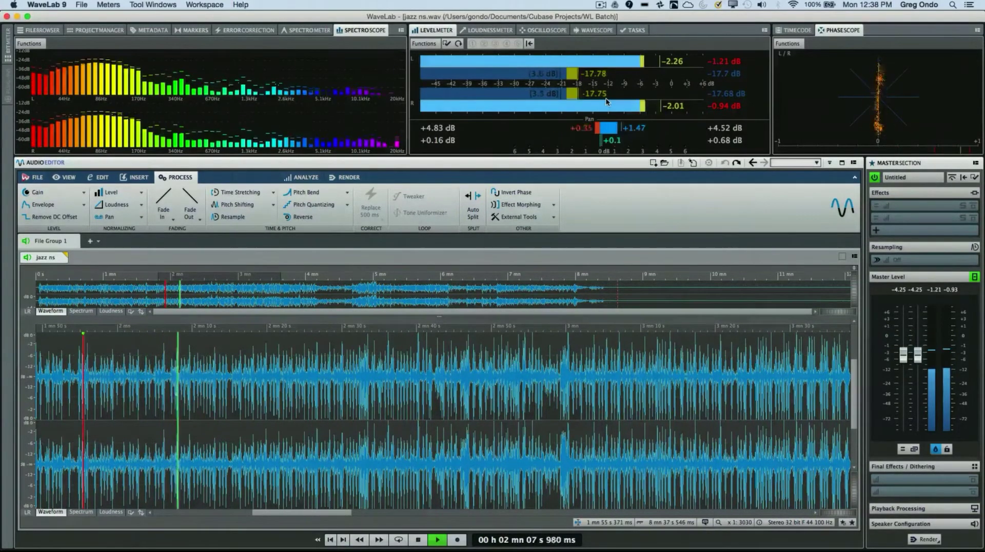
key("ctrl+Tab")
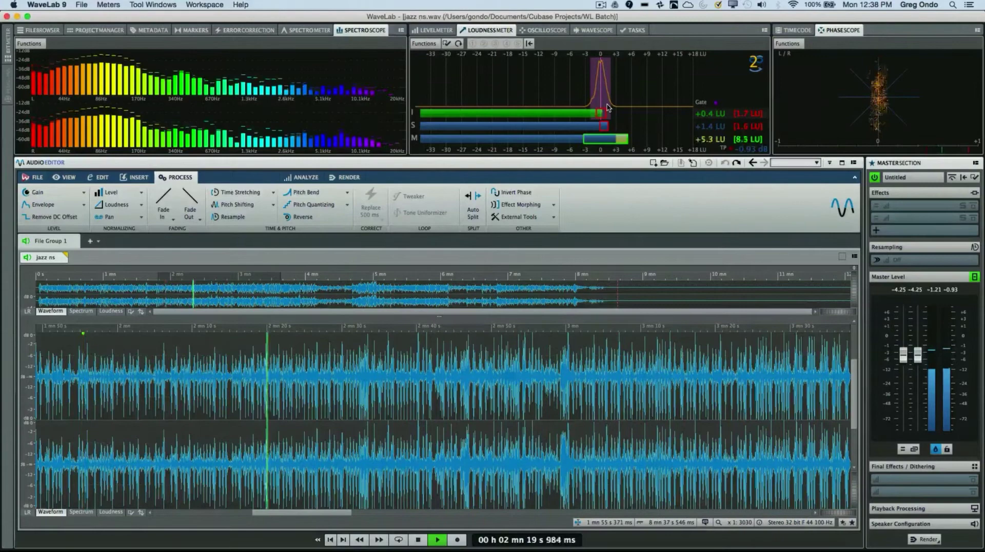
key("ctrl+shift+Tab")
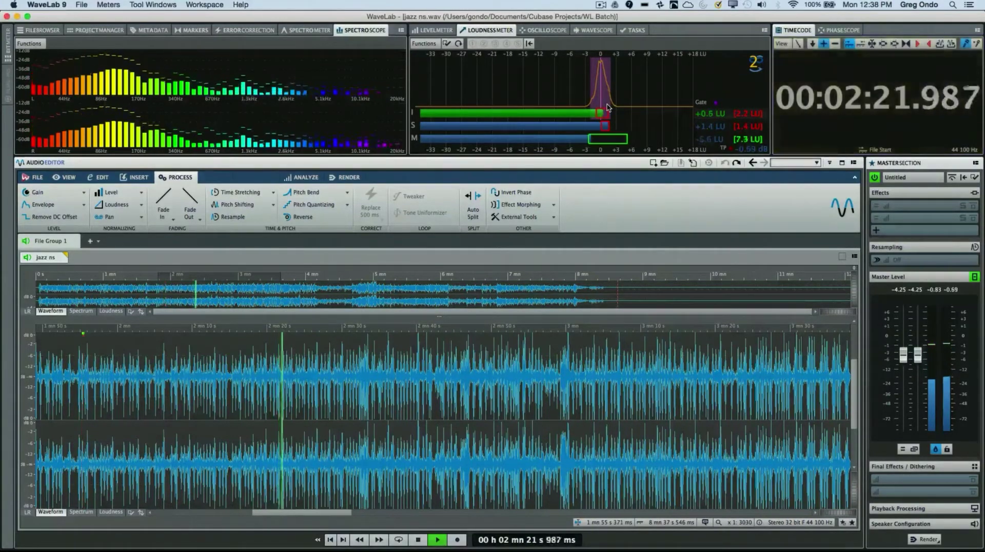
key("ctrl+Tab")
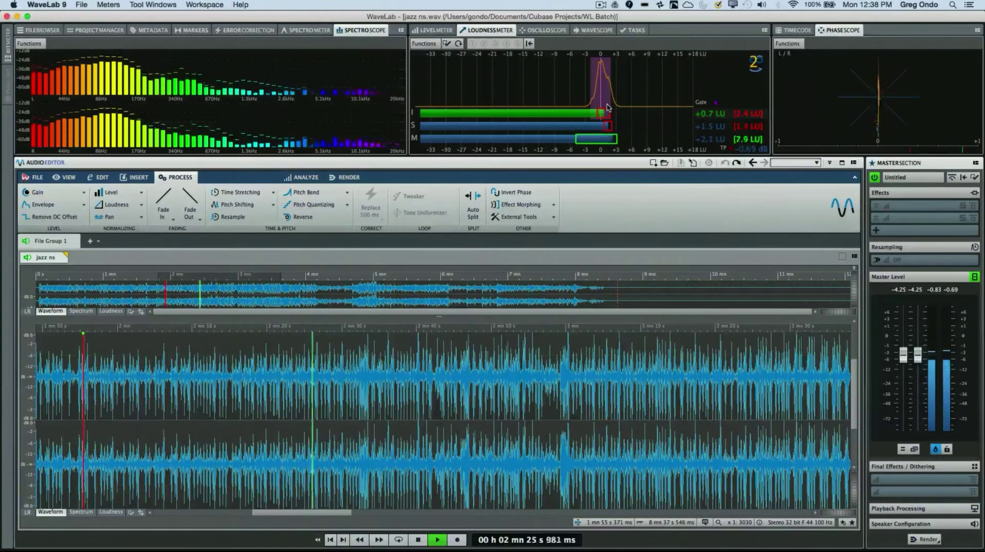
key("ctrl+shift+Tab")
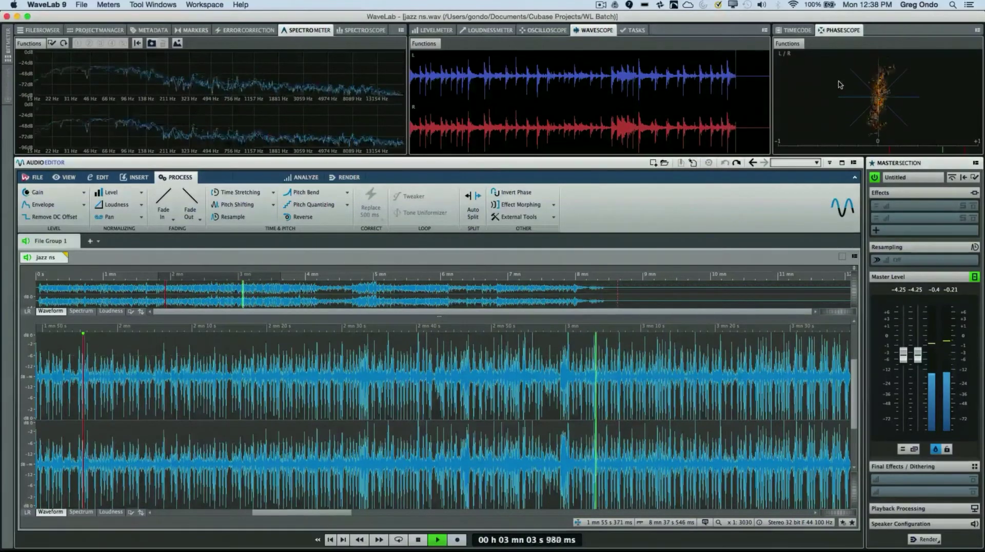
Step: Stop the jazz ns playback at about 3 mn 04 s
key("space")
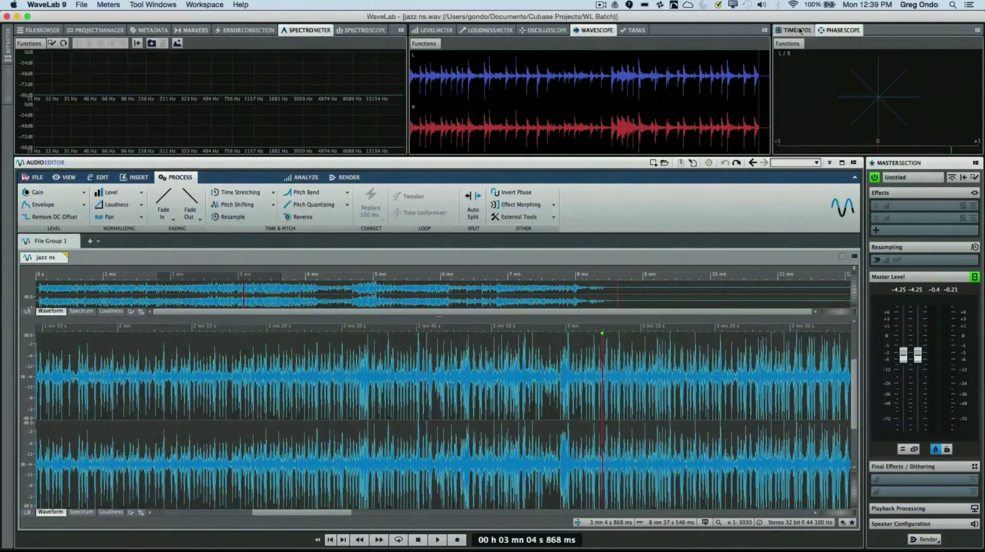